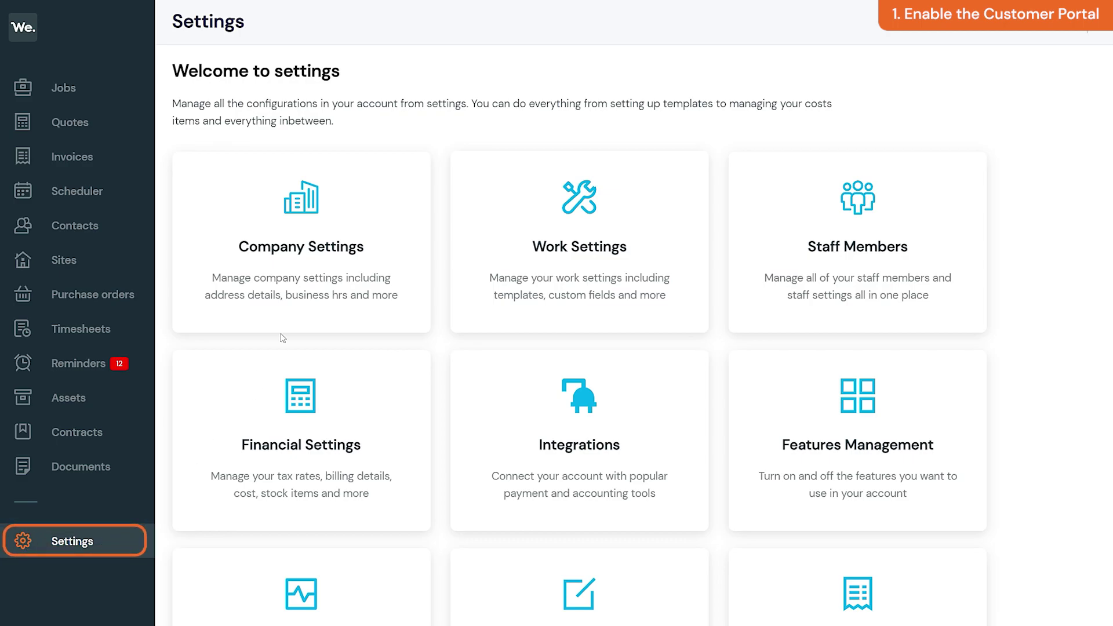
# - Activate the global Customer Portal, allowing Quotes, Jobs, Invoices, notes and credit card payment
pyautogui.click(348, 225)
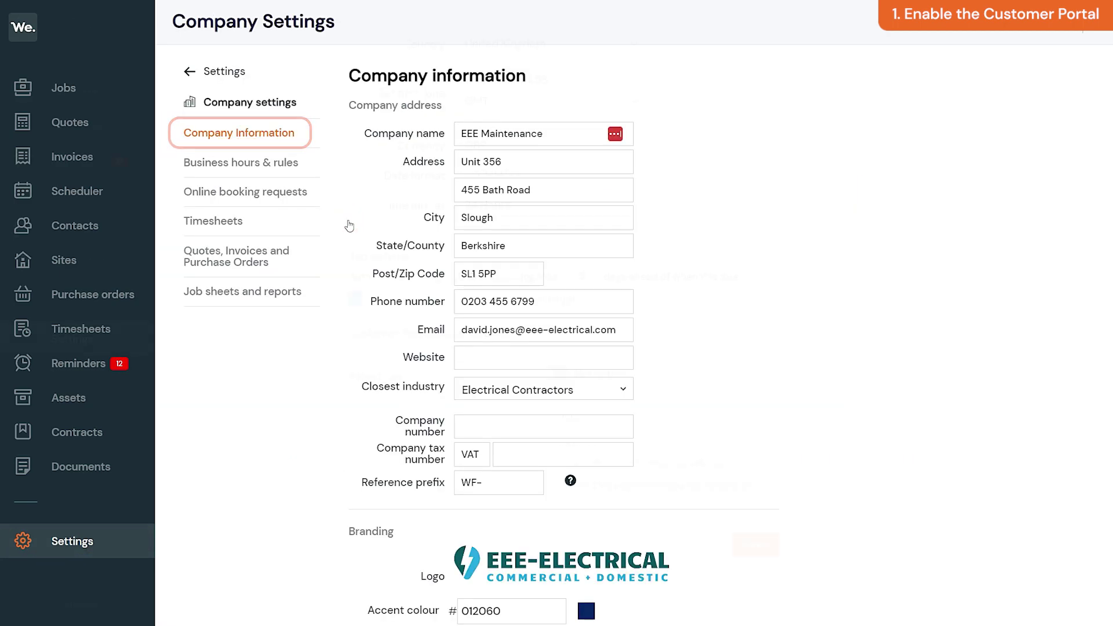
pyautogui.scroll(-10, 349, 225)
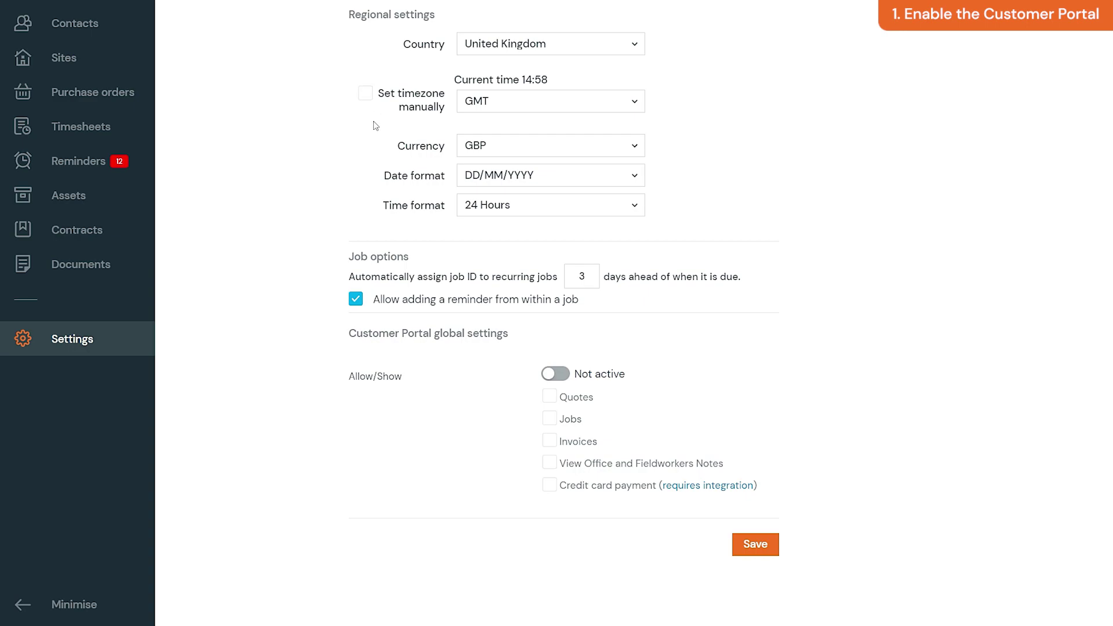
pyautogui.click(557, 374)
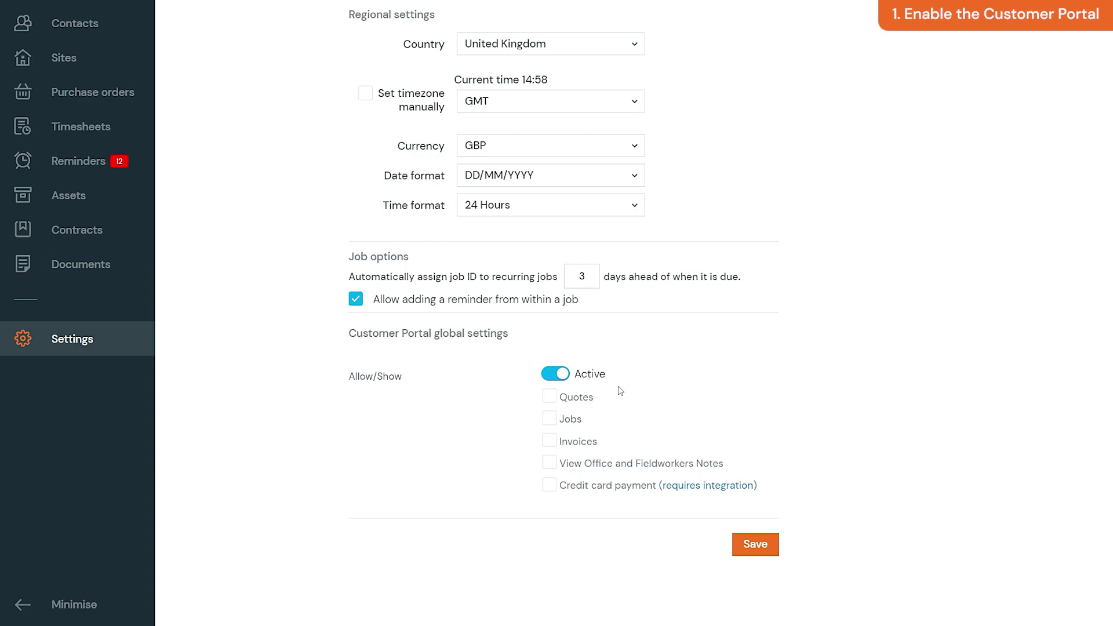
pyautogui.click(550, 397)
pyautogui.click(551, 419)
pyautogui.click(550, 442)
pyautogui.click(551, 462)
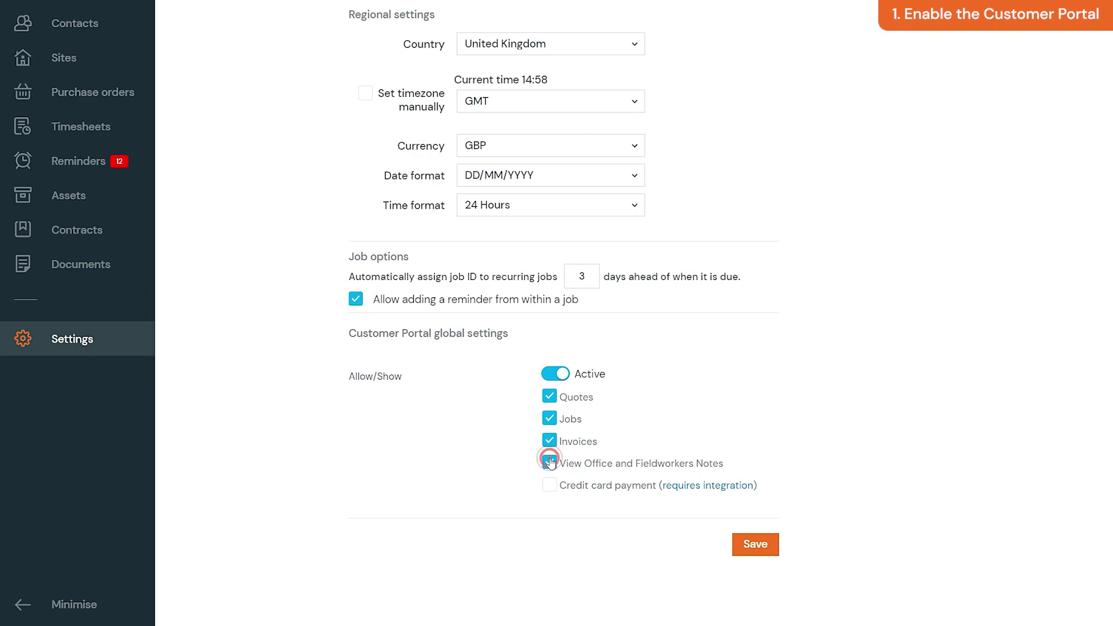
pyautogui.click(548, 486)
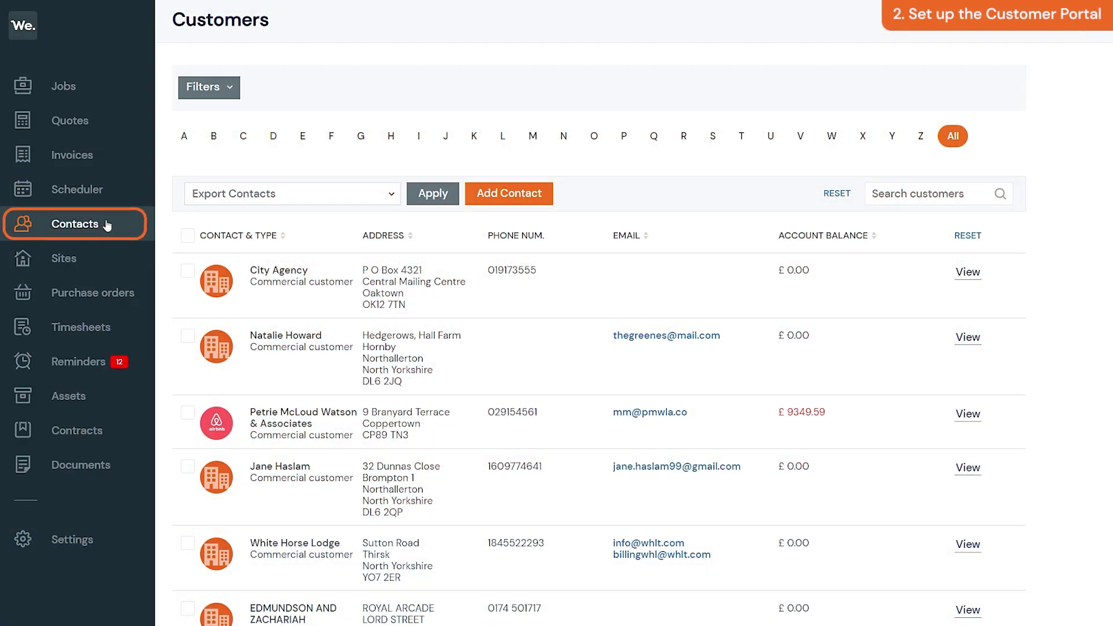
# - Activate the customer portal for Petrie McLoud Watson & Associates
pyautogui.click(973, 419)
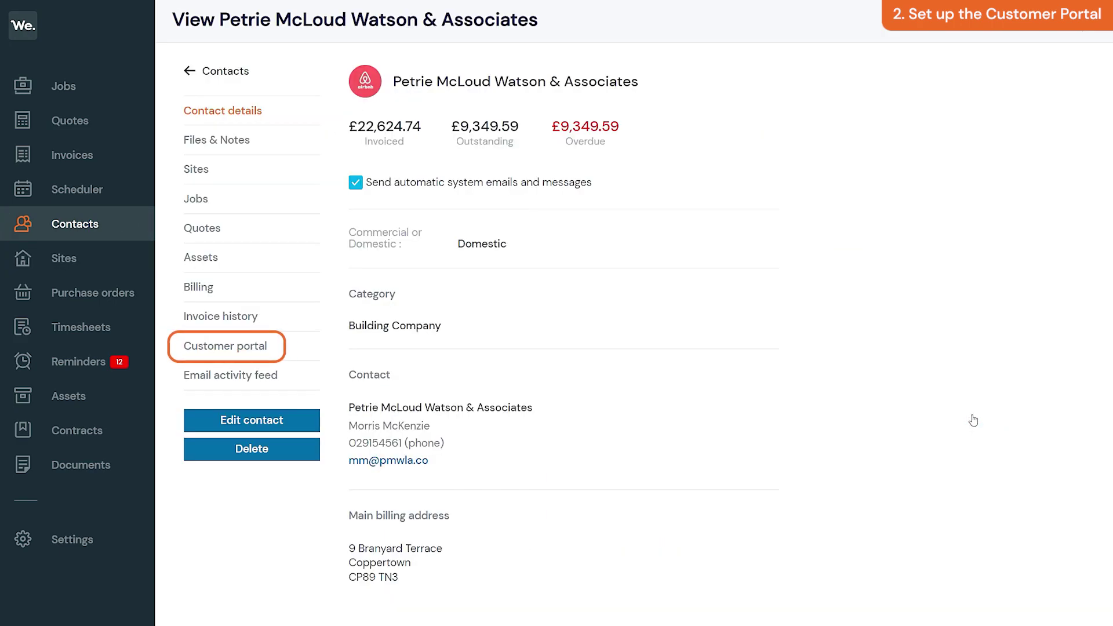
pyautogui.click(292, 352)
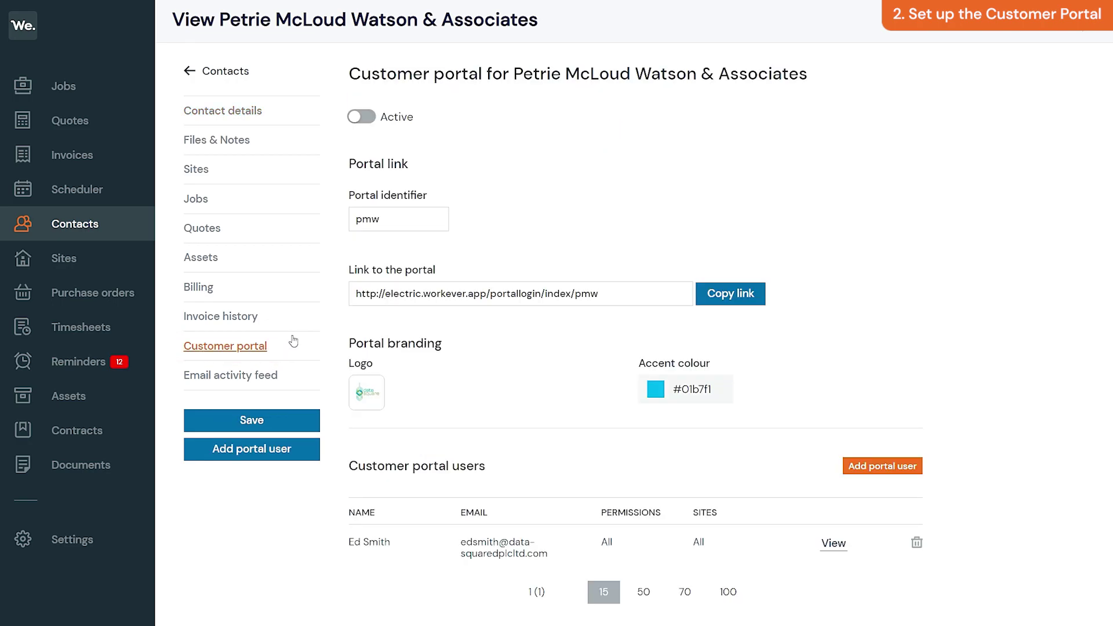
pyautogui.click(367, 120)
# - Set the contact's portal identifier back to 'pmw'
pyautogui.doubleClick(390, 220)
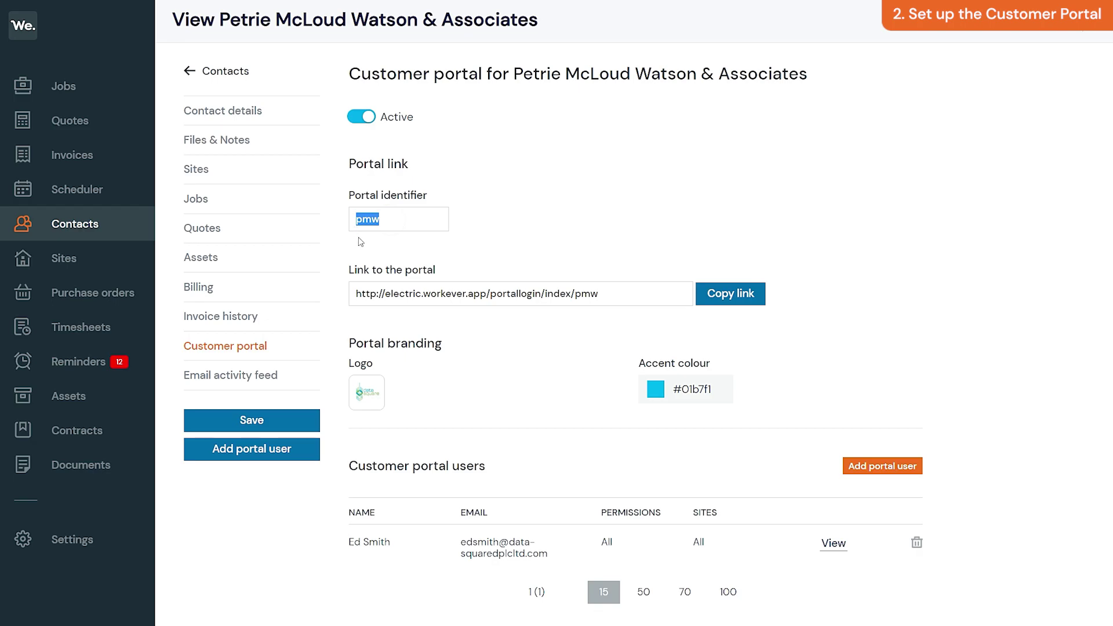
pyautogui.write('abc')
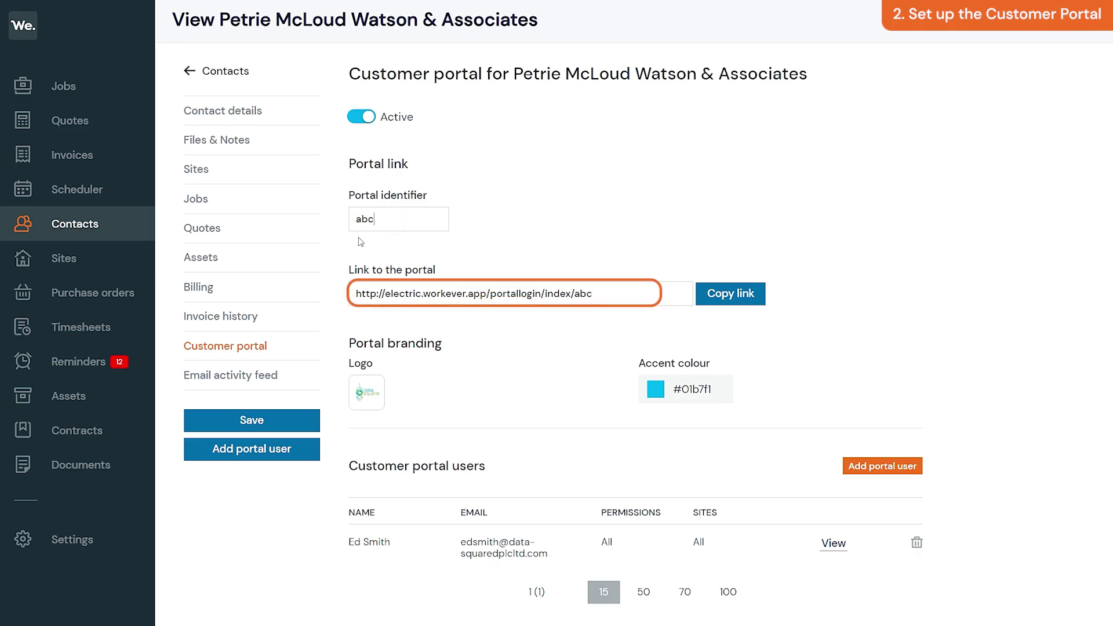
pyautogui.press('BackSpace')
pyautogui.press('BackSpace')
pyautogui.press('BackSpace')
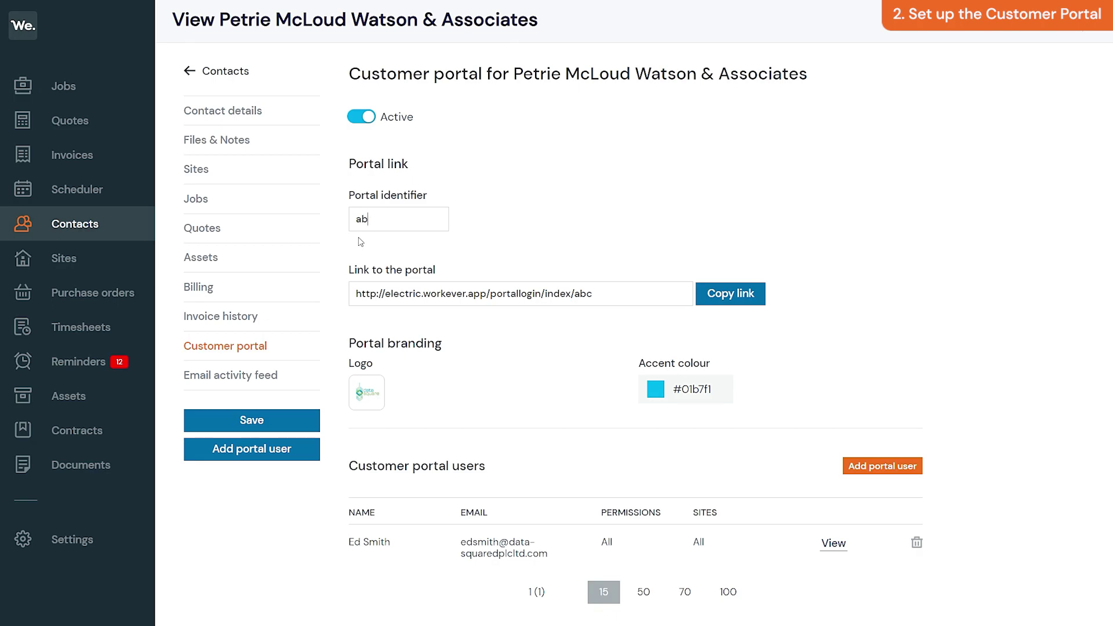
pyautogui.write('pmw')
# - Leave the portal logo unchanged, set the accent colour to purple #b007ff, and save
pyautogui.click(372, 404)
pyautogui.click(786, 295)
pyautogui.click(653, 393)
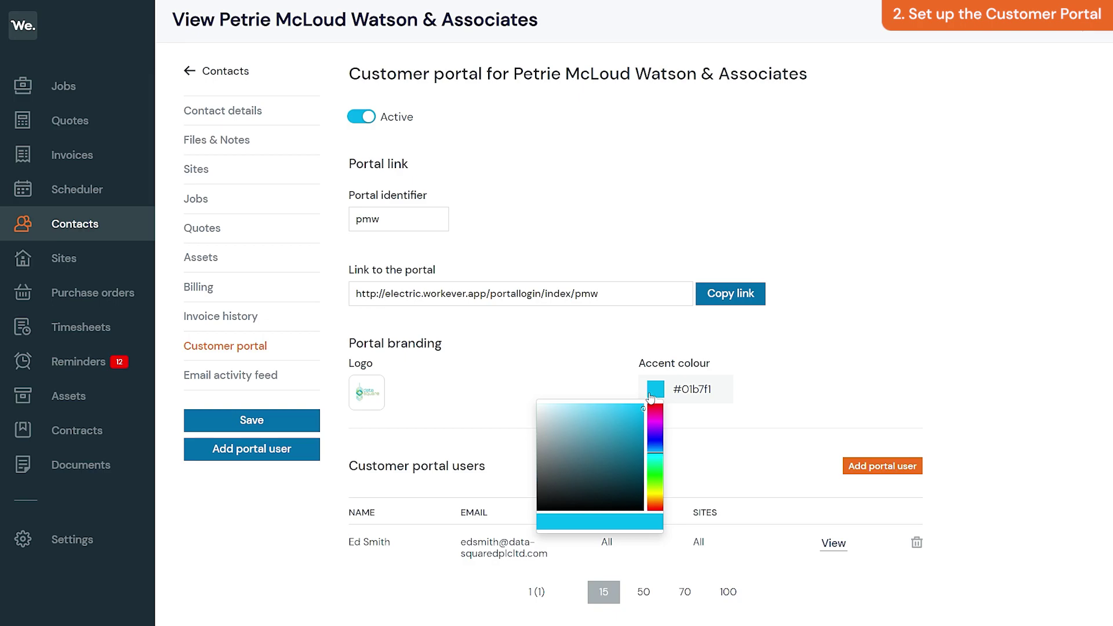
pyautogui.click(655, 426)
pyautogui.click(633, 409)
pyautogui.click(642, 405)
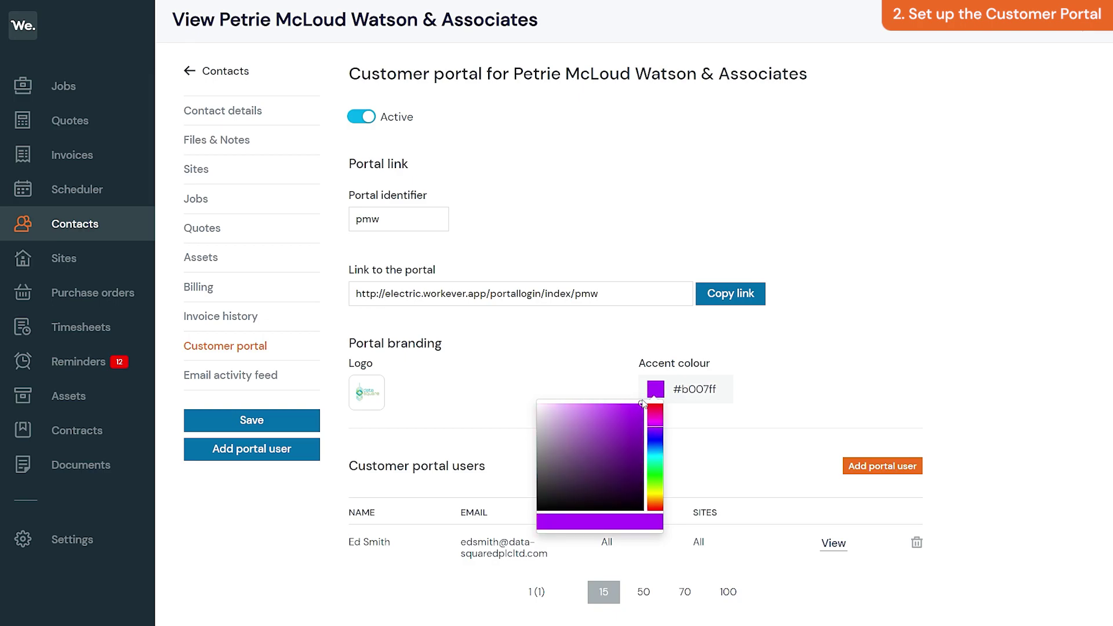
pyautogui.click(626, 384)
pyautogui.click(270, 420)
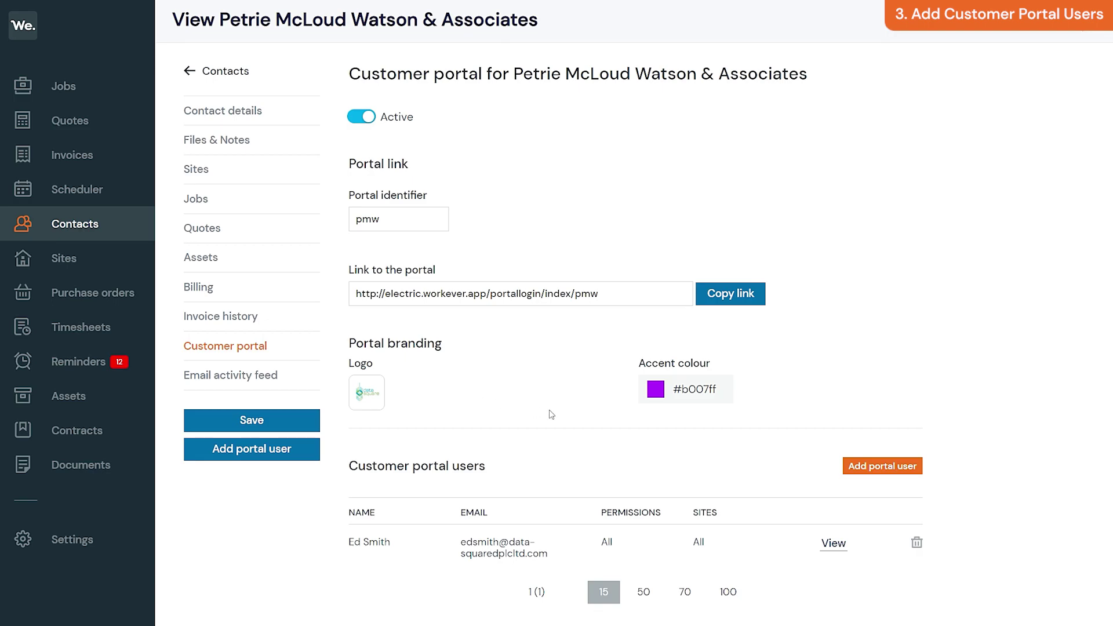
# - Add a portal user with Quotes, Jobs, Job templates, Invoices, notes and card payment permissions
pyautogui.click(886, 473)
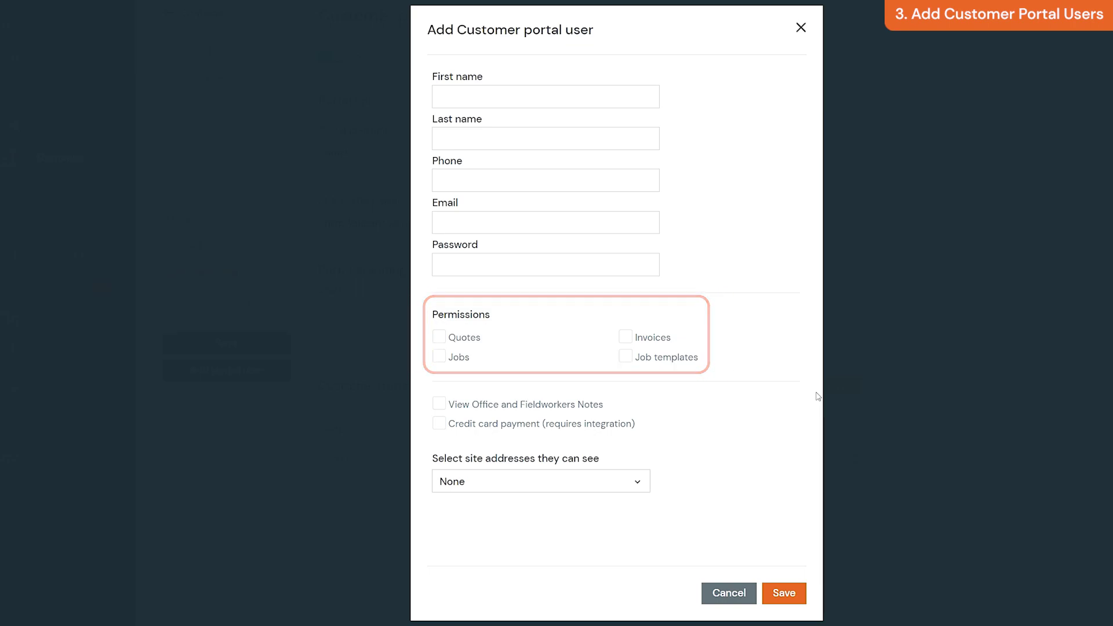
pyautogui.click(439, 337)
pyautogui.click(445, 358)
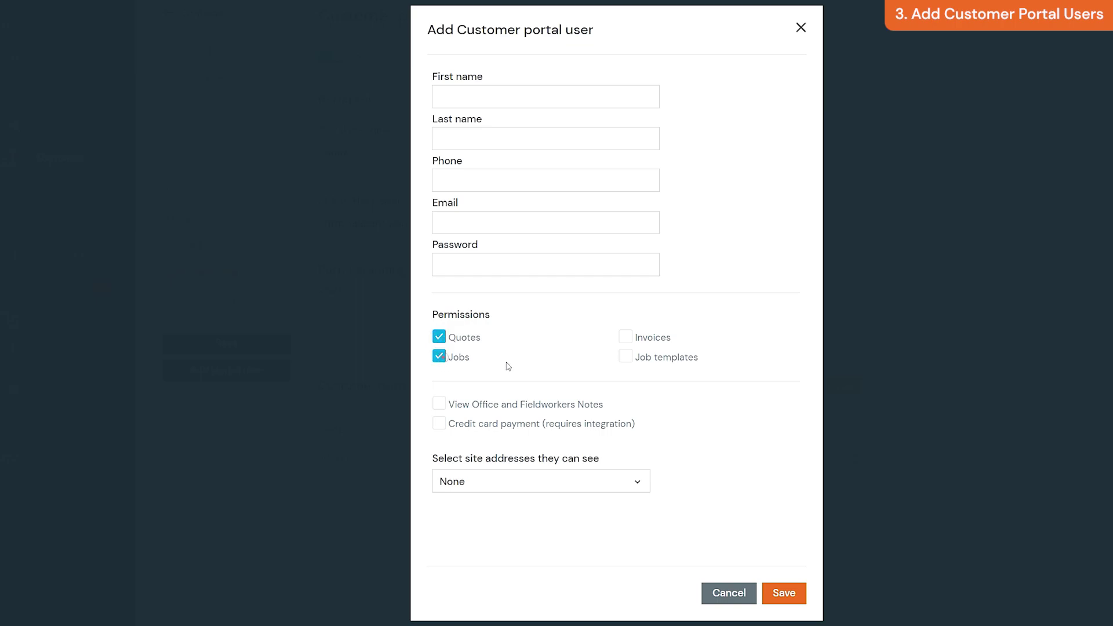
pyautogui.click(626, 359)
pyautogui.click(632, 339)
pyautogui.click(627, 338)
pyautogui.click(440, 424)
pyautogui.click(439, 443)
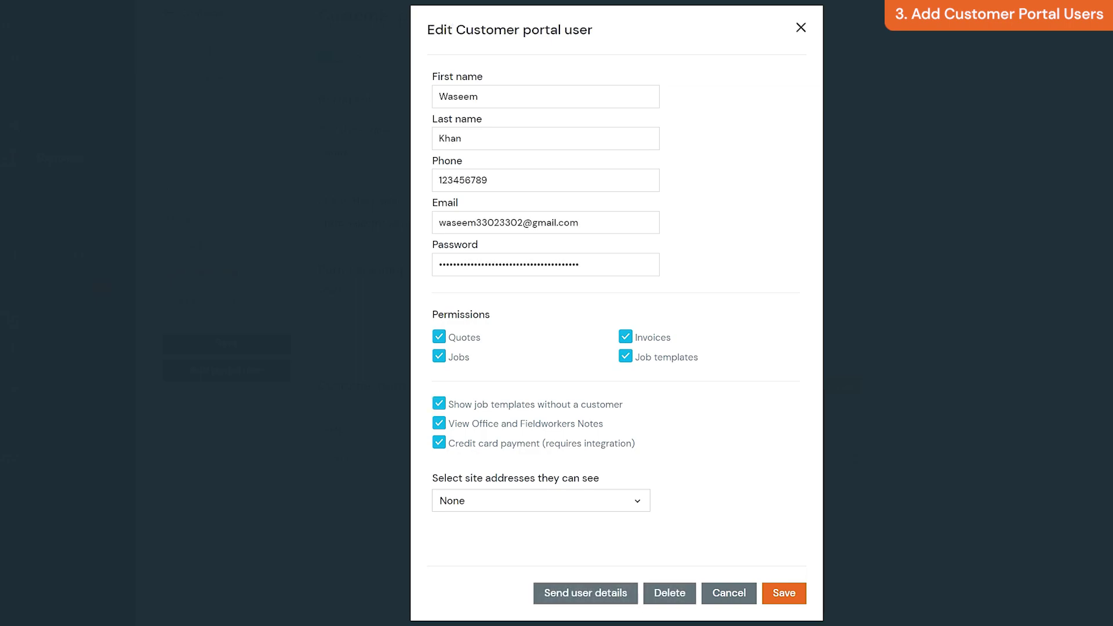
# - Give the user access to 1. Petrie McLoud Watson & Associates and 1 Rowan Apartments sites
pyautogui.click(638, 503)
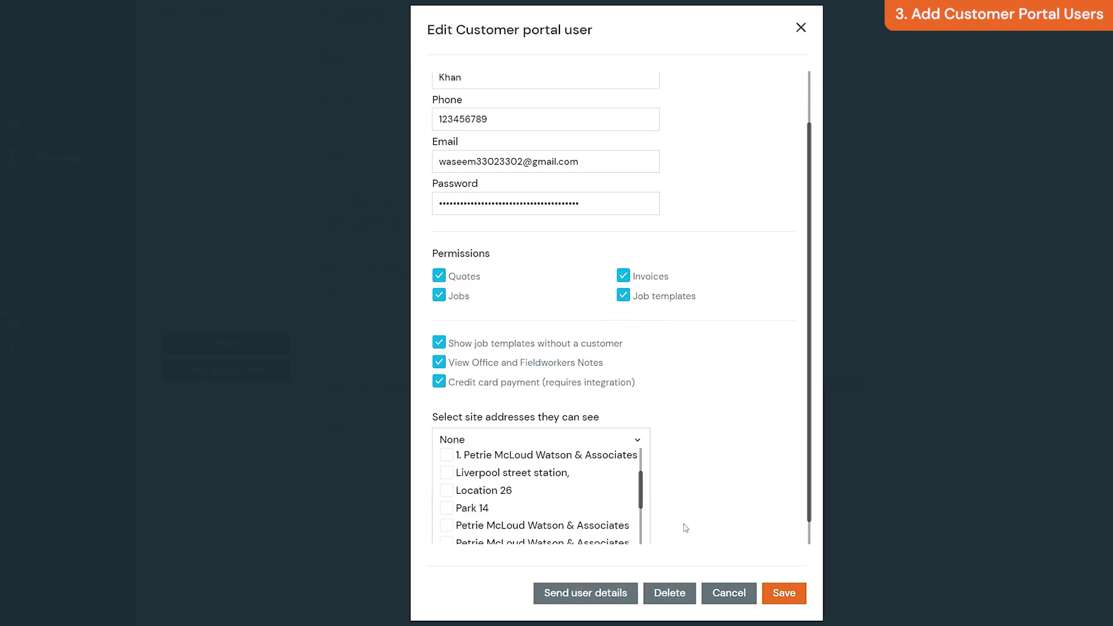
pyautogui.scroll(3, 501, 483)
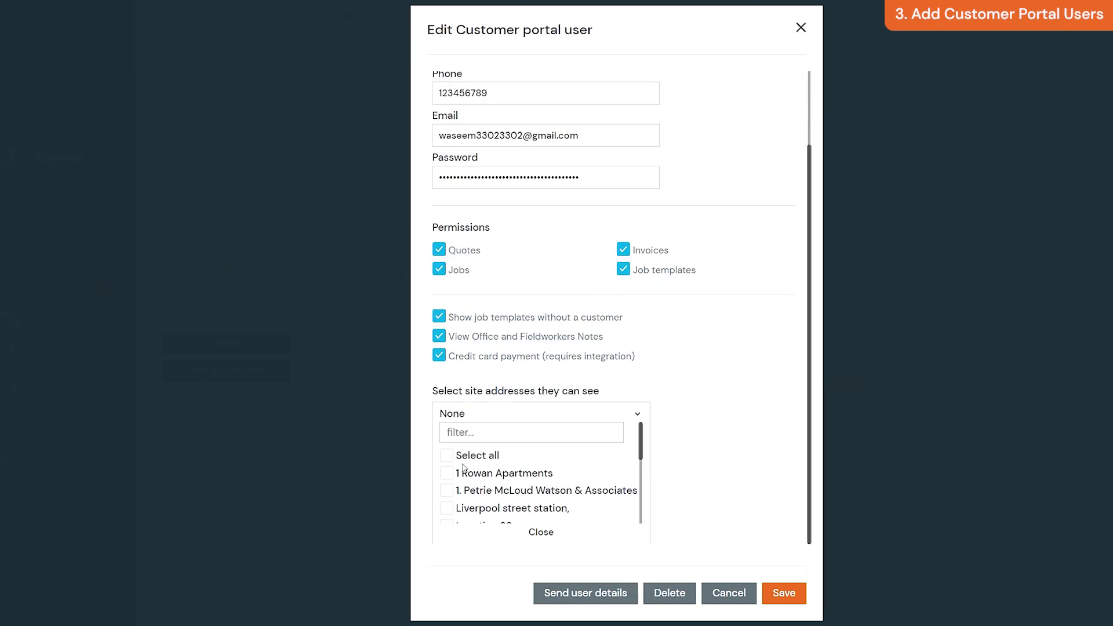
pyautogui.click(447, 491)
pyautogui.click(447, 474)
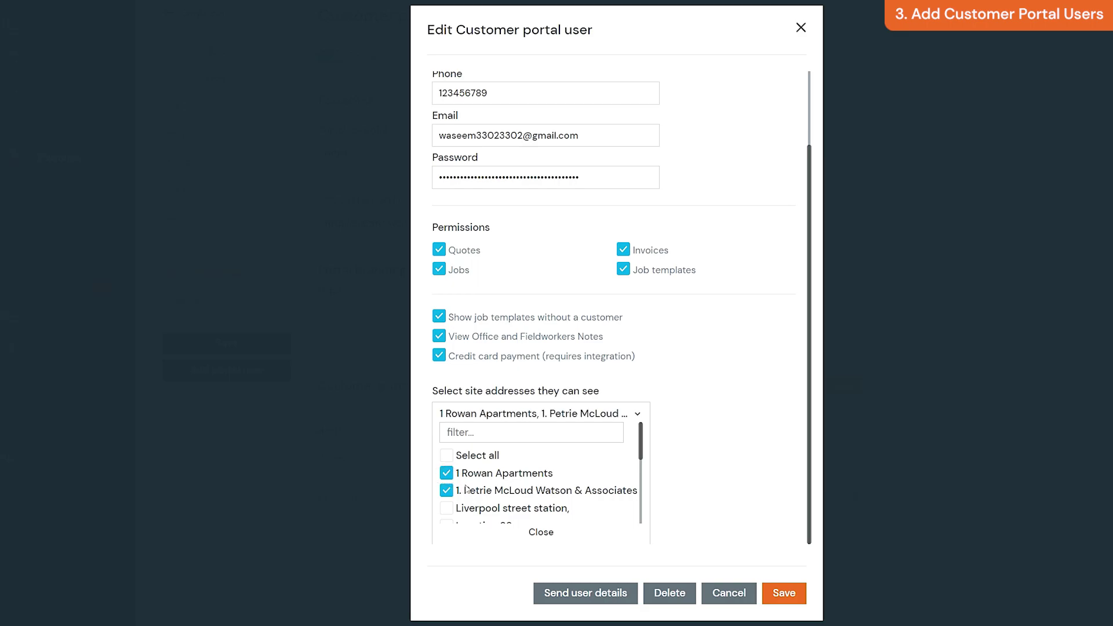
pyautogui.click(534, 533)
pyautogui.click(743, 599)
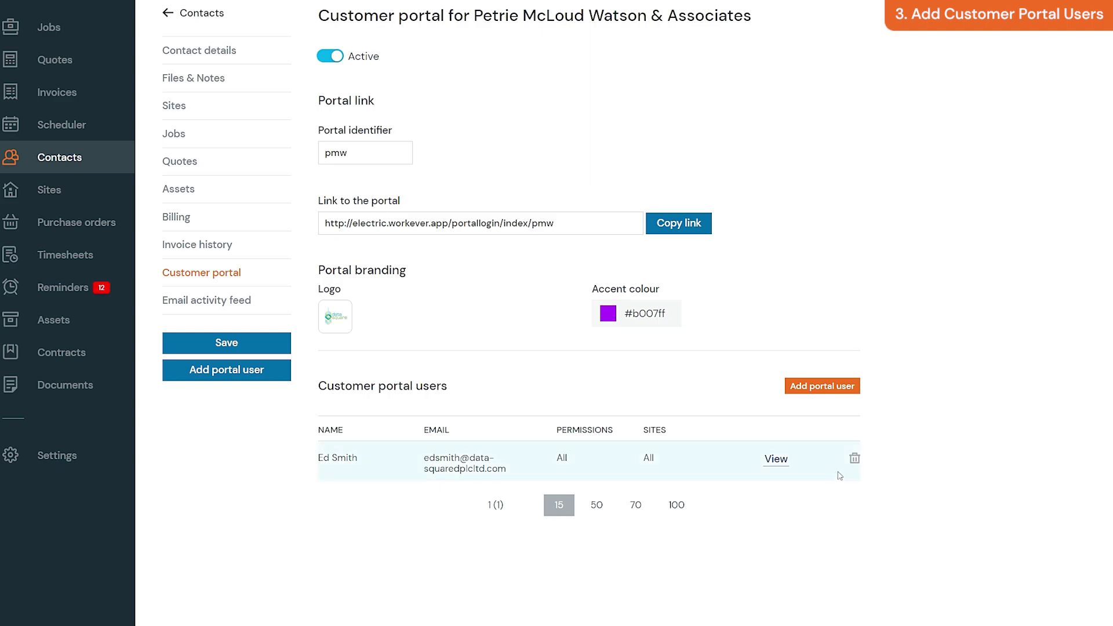
# - Delete the contact's existing portal user
pyautogui.click(853, 459)
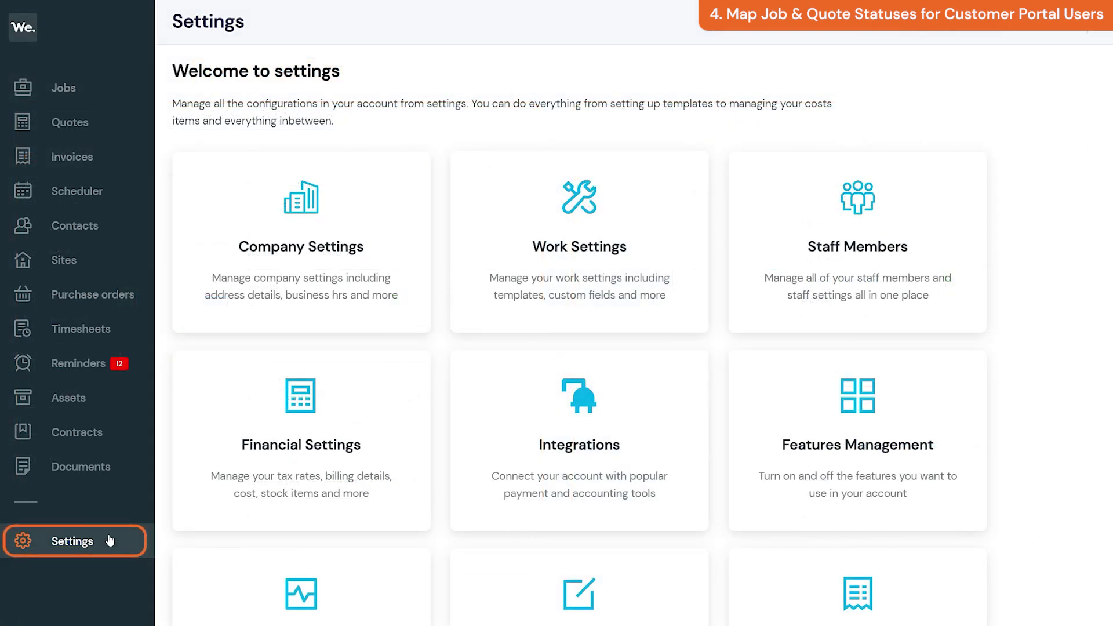
# - Rename the Travelling job status's customer portal name to 'On the way', then check quote statuses
pyautogui.click(495, 238)
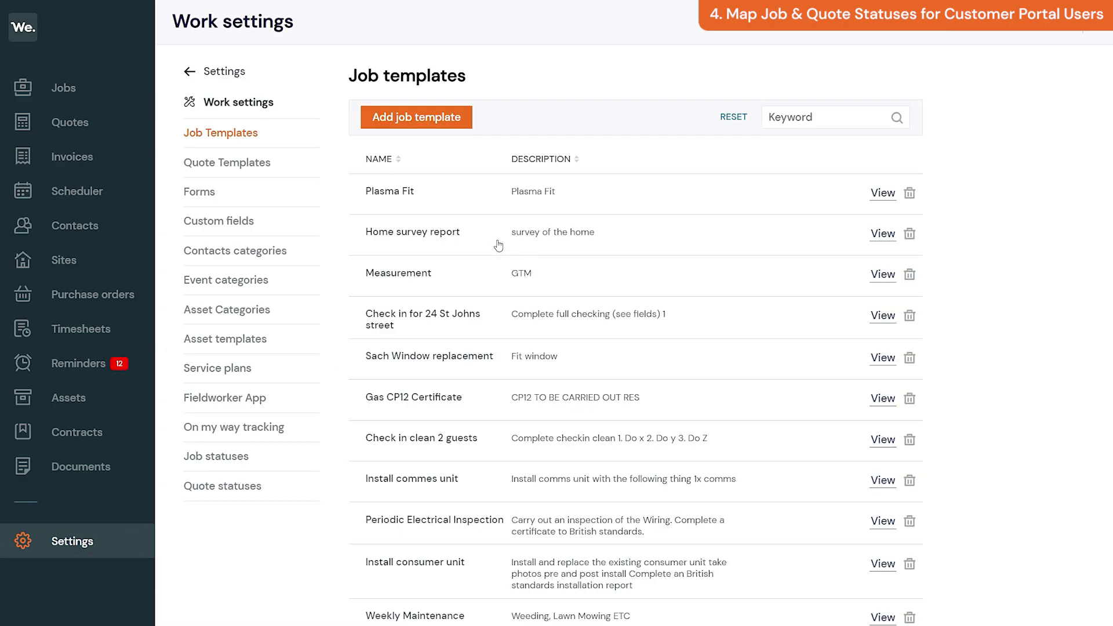
pyautogui.click(268, 452)
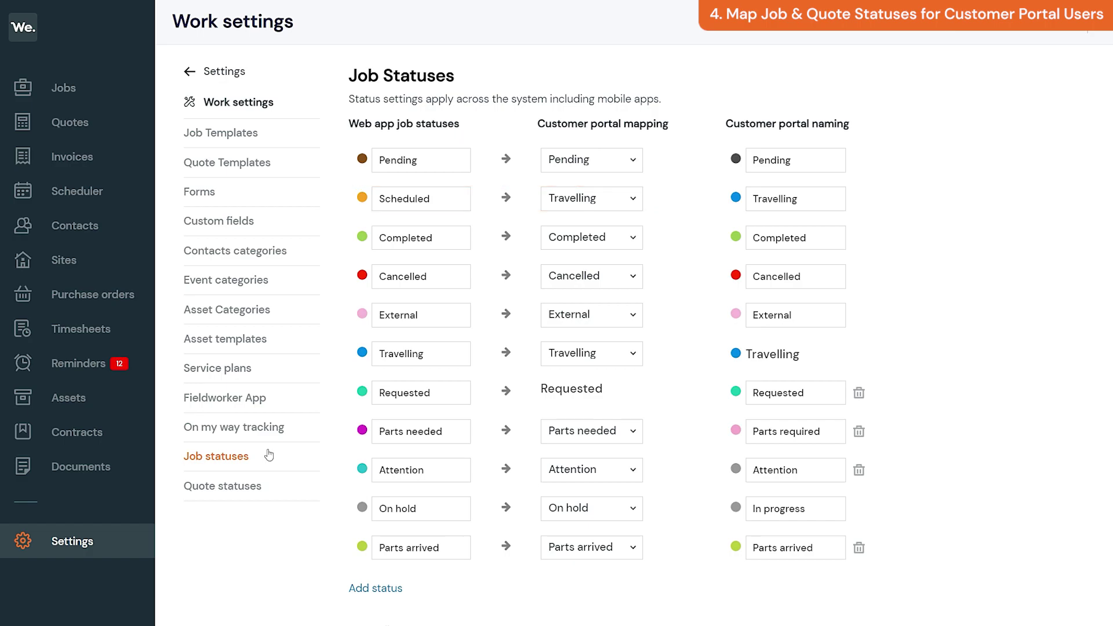
pyautogui.click(818, 204)
pyautogui.hotkey('ctrl', 'a')
pyautogui.press('BackSpace')
pyautogui.write('On the way')
pyautogui.click(286, 489)
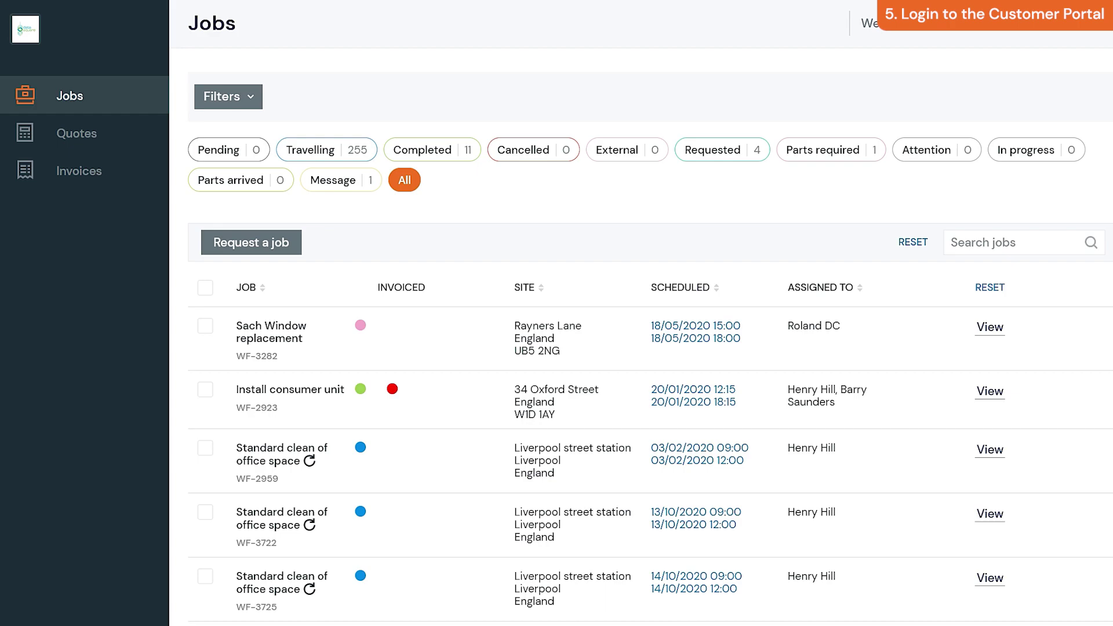
# - View the Install consumer unit job's Files & Notes and begin adding a new note
pyautogui.click(989, 390)
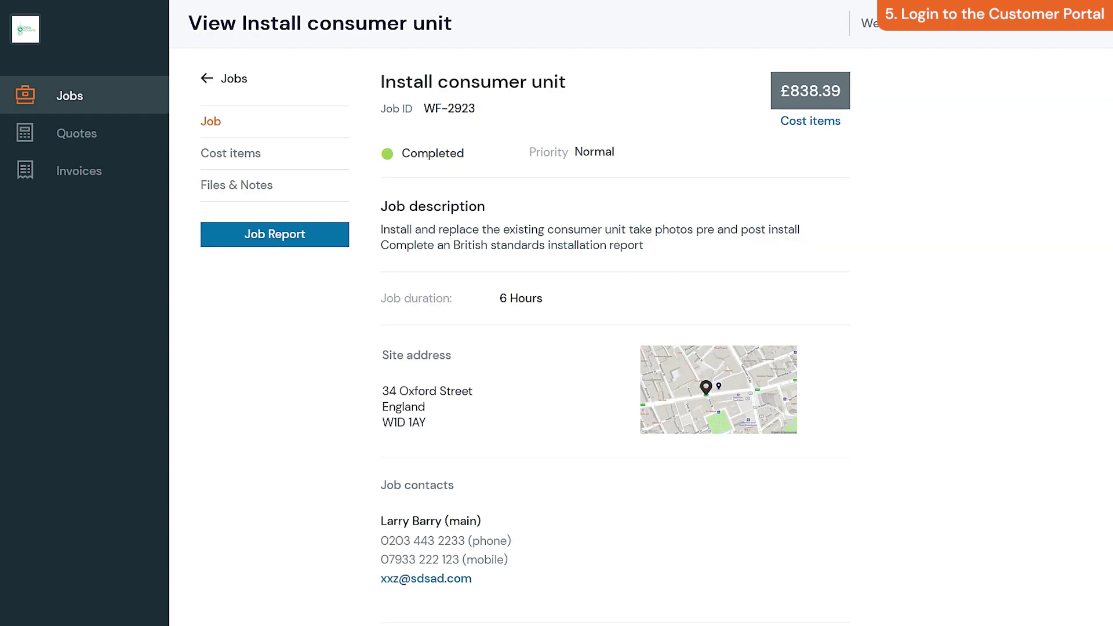
pyautogui.click(294, 189)
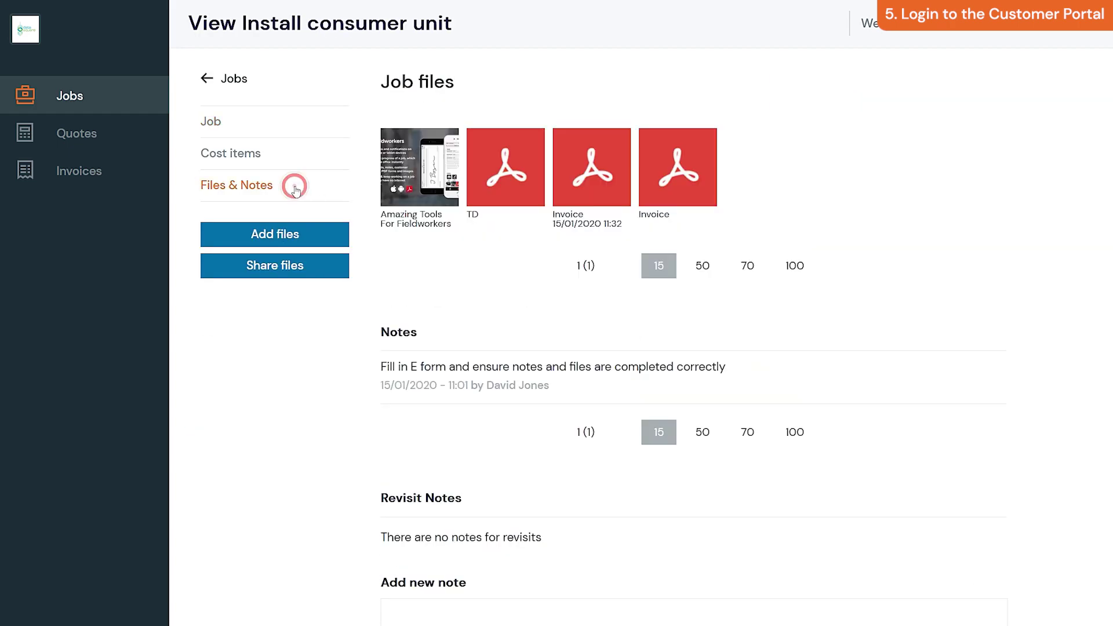
pyautogui.scroll(-2, 296, 192)
pyautogui.click(693, 502)
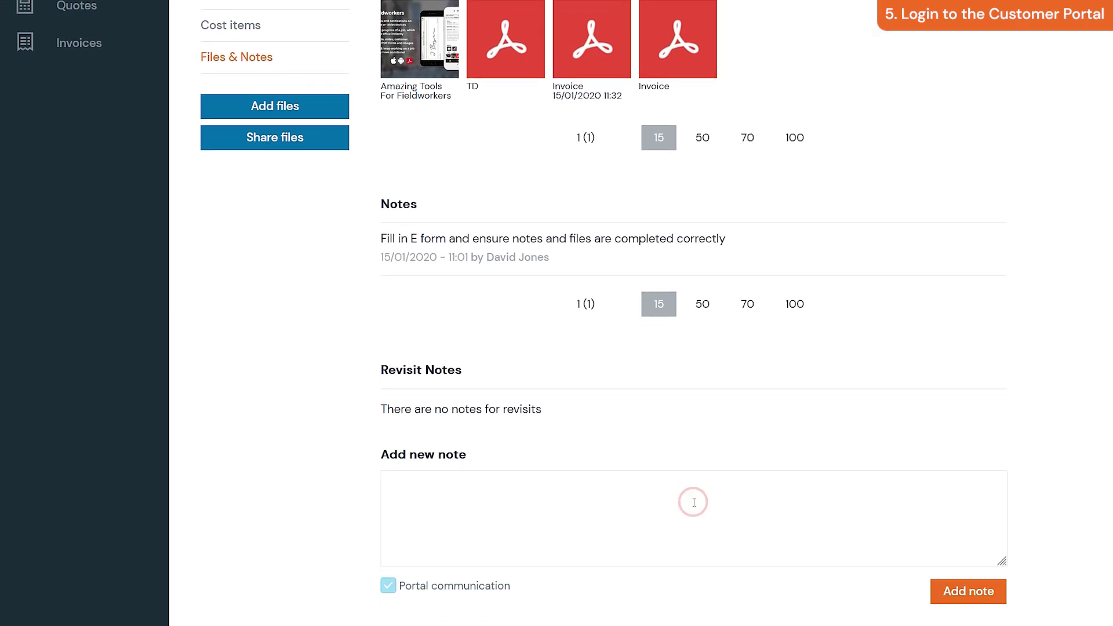